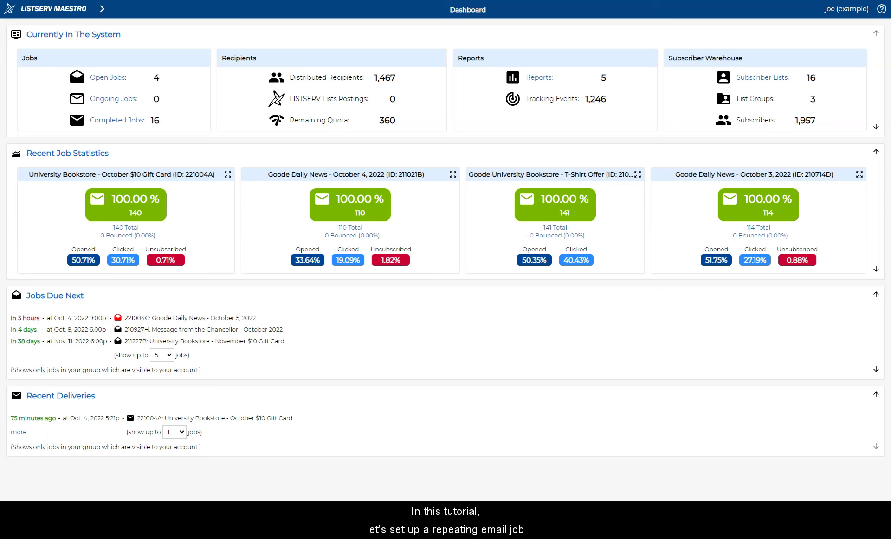
Step: Go to Mail Jobs and preview the University Bookstore - Birthday Greeting email content
left_click(103, 10)
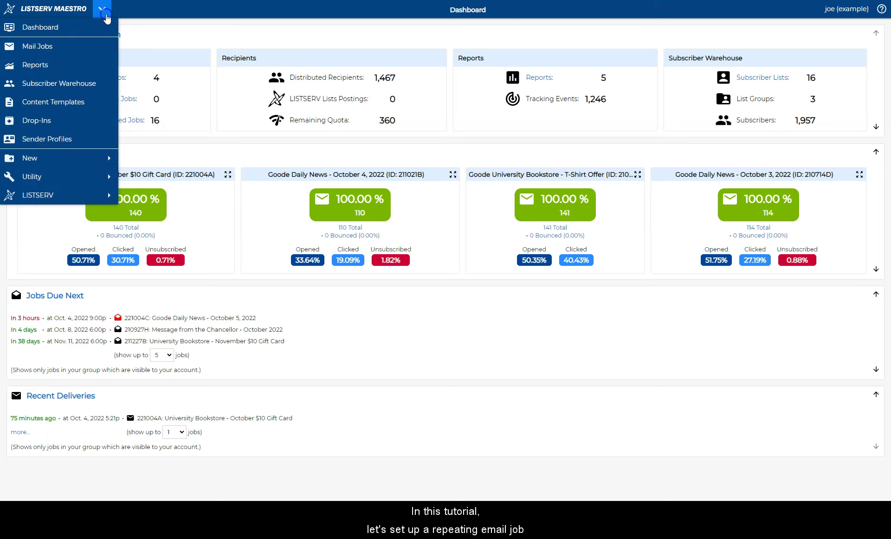
left_click(95, 46)
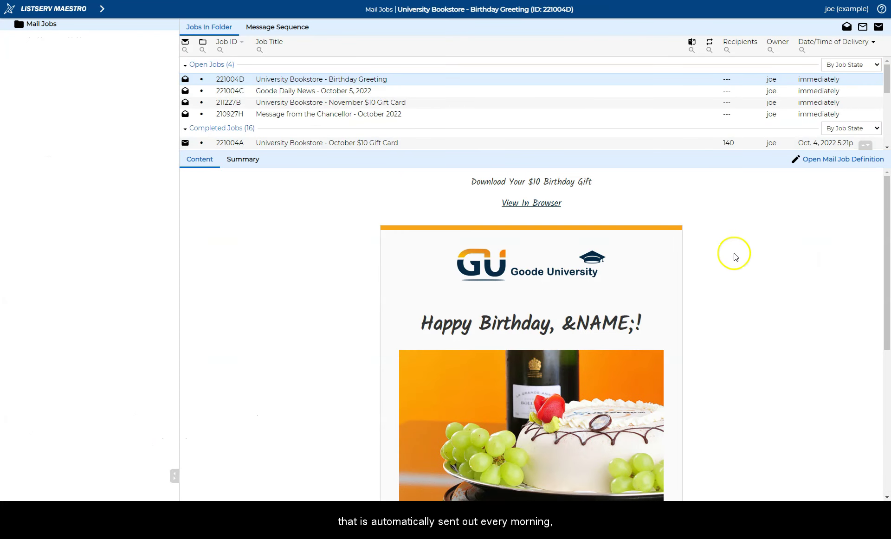
scroll(735, 293, "down", 3)
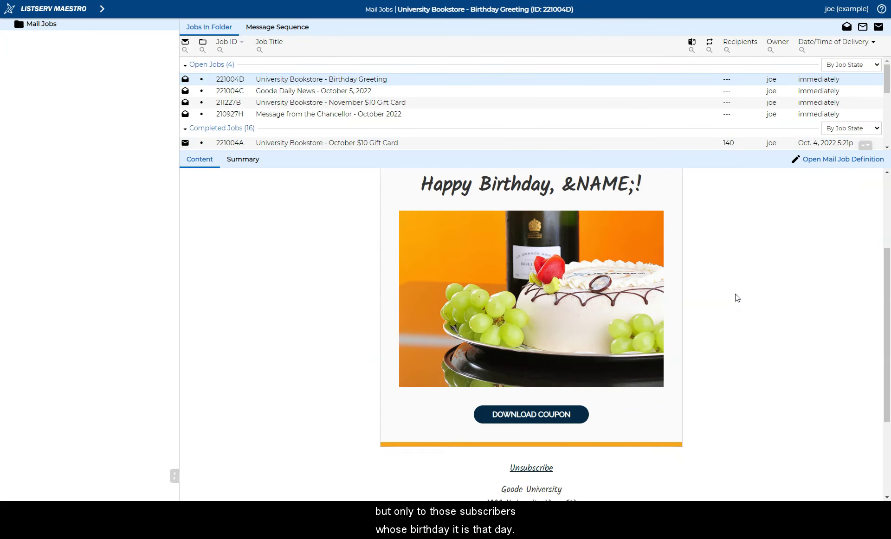
scroll(736, 297, "up", 3)
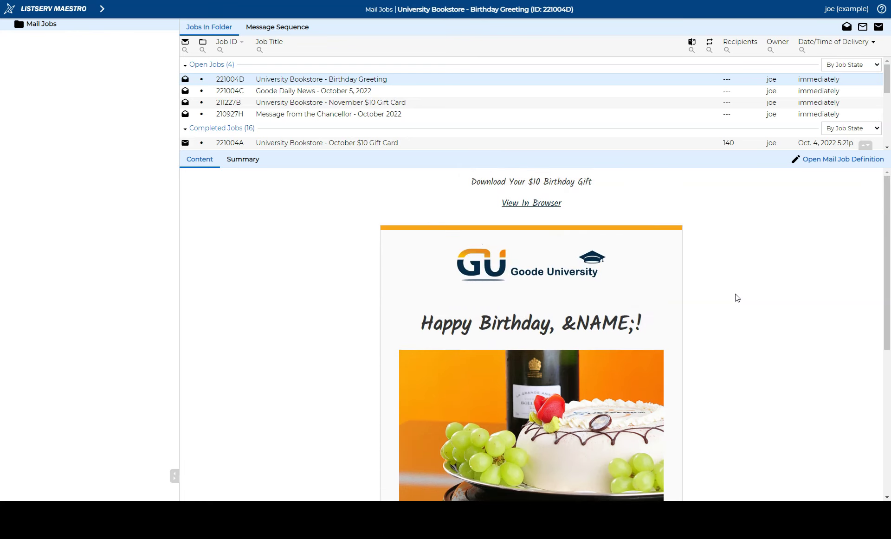
left_click(719, 275)
Step: Browse the 139 Goode University Bookstore Deals subscribers and their BIRTHDAY values in the Subscriber Warehouse
left_click(103, 10)
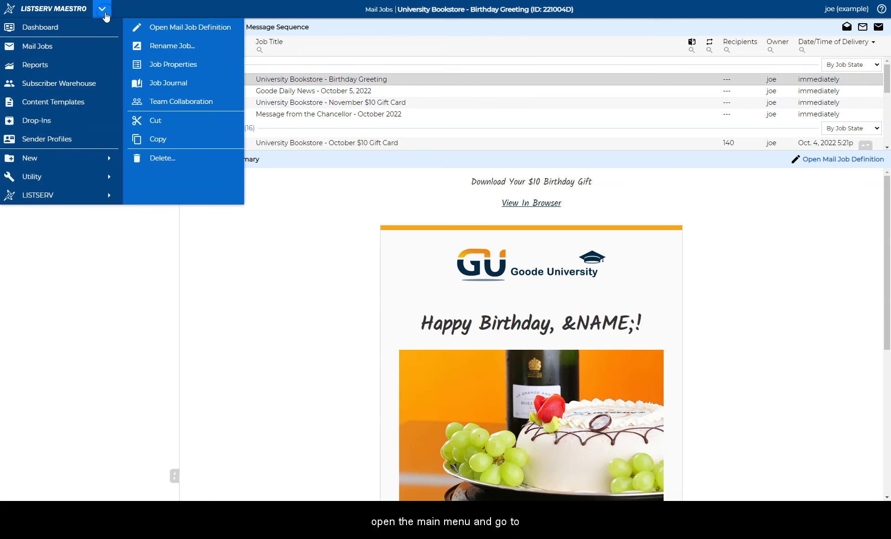
left_click(85, 86)
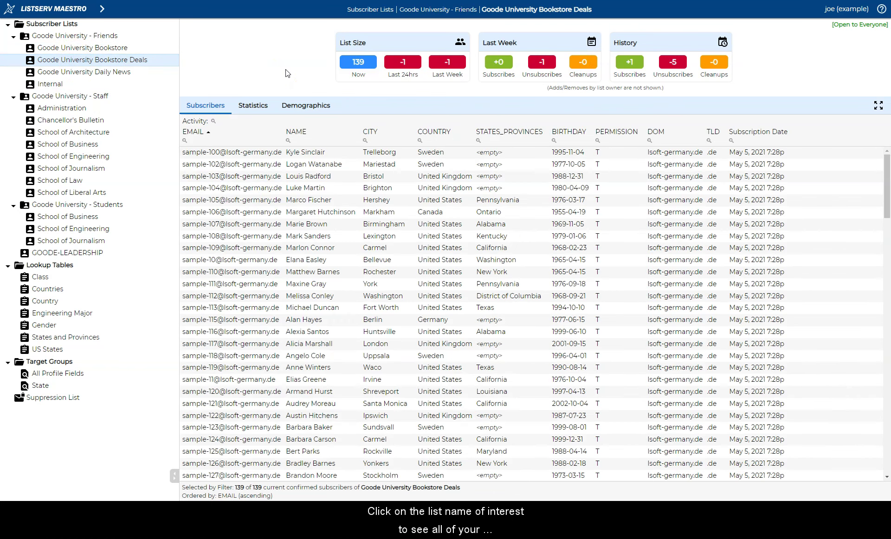
scroll(824, 185, "down", 7)
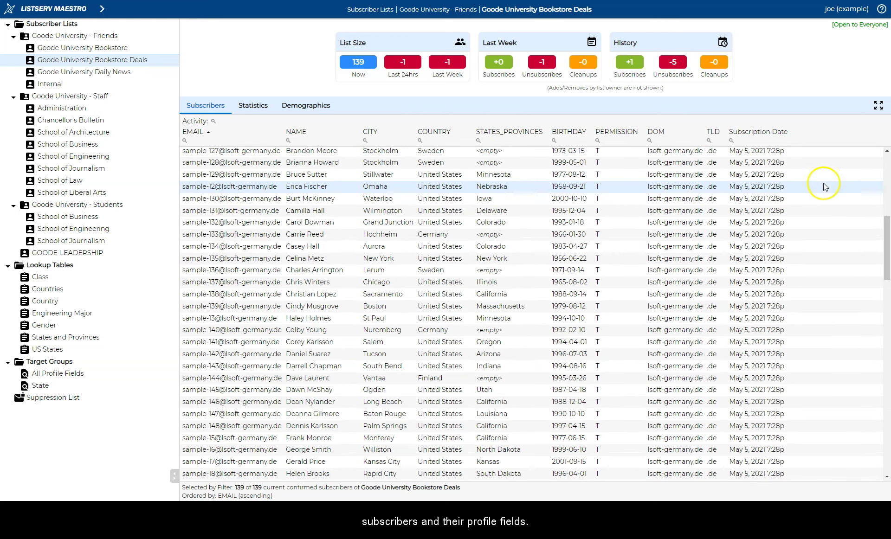
scroll(823, 183, "down", 5)
scroll(822, 193, "up", 6)
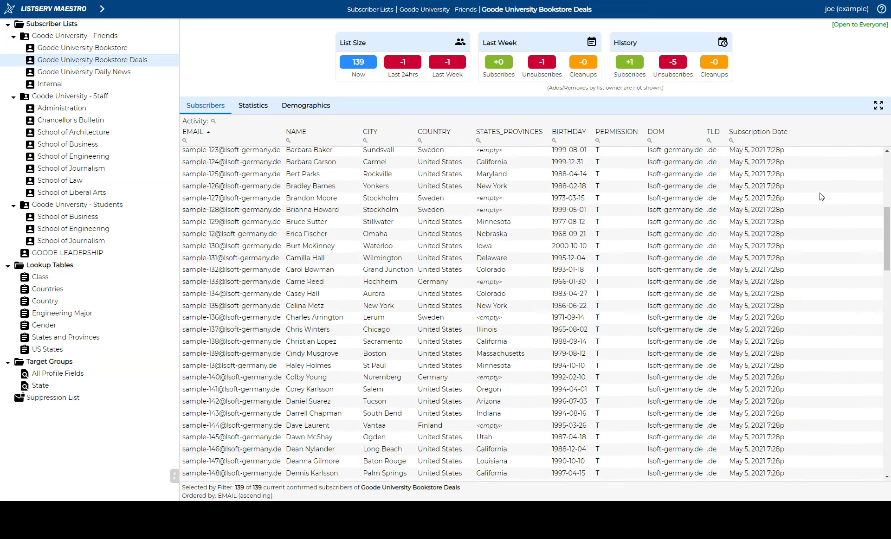
scroll(821, 197, "up", 6)
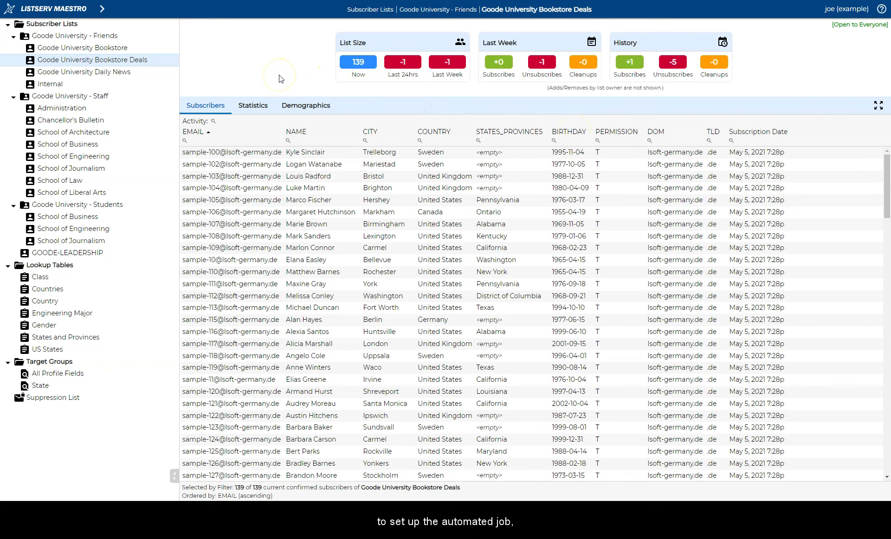
Step: Open the Birthday Greeting job's definition and start defining its recipients
left_click(104, 10)
left_click(74, 47)
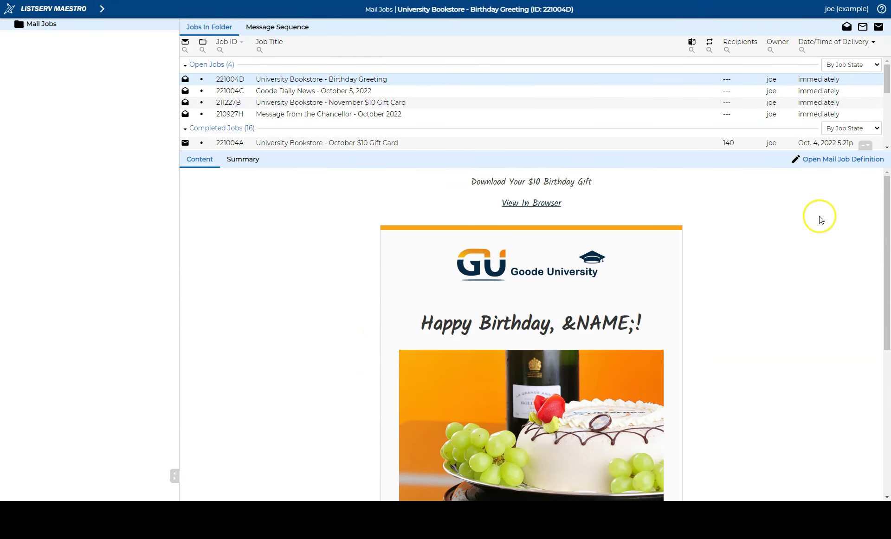
left_click(851, 158)
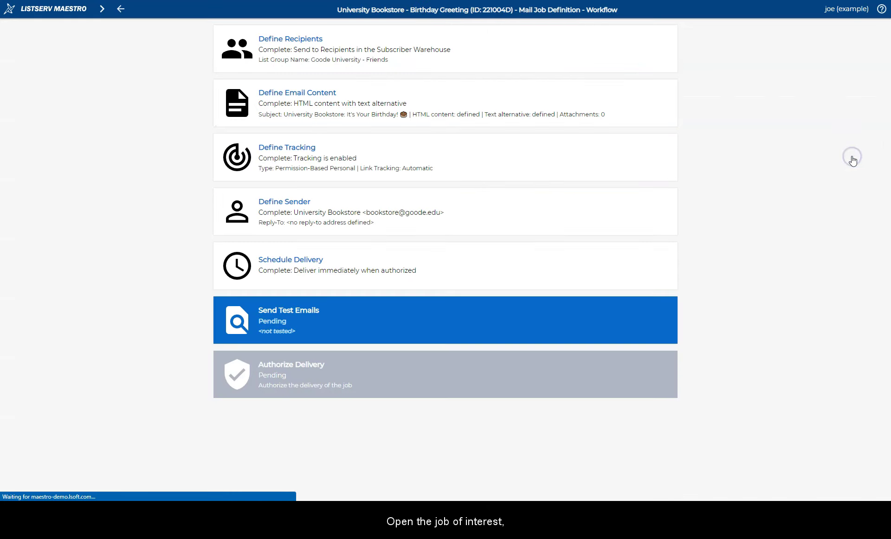
left_click(549, 54)
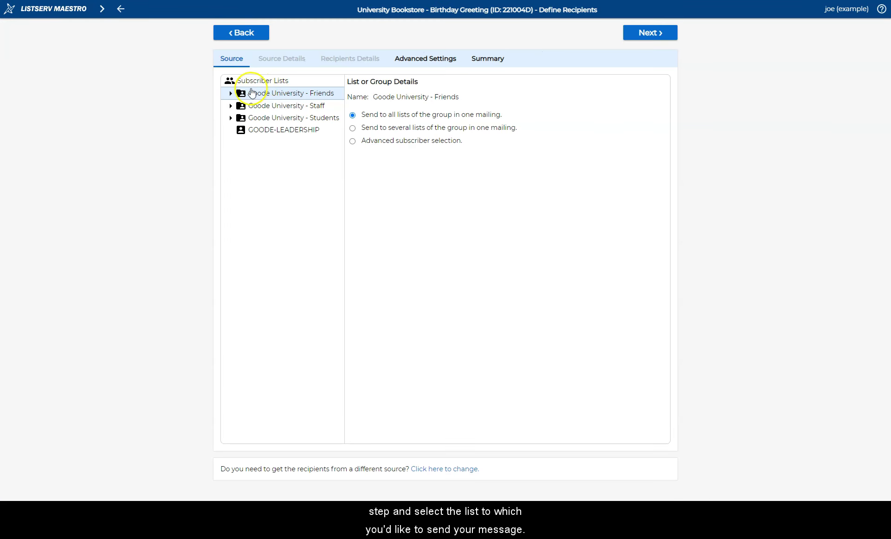
Step: Pick the Goode University Bookstore Deals list with advanced subscriber selection
left_click(231, 93)
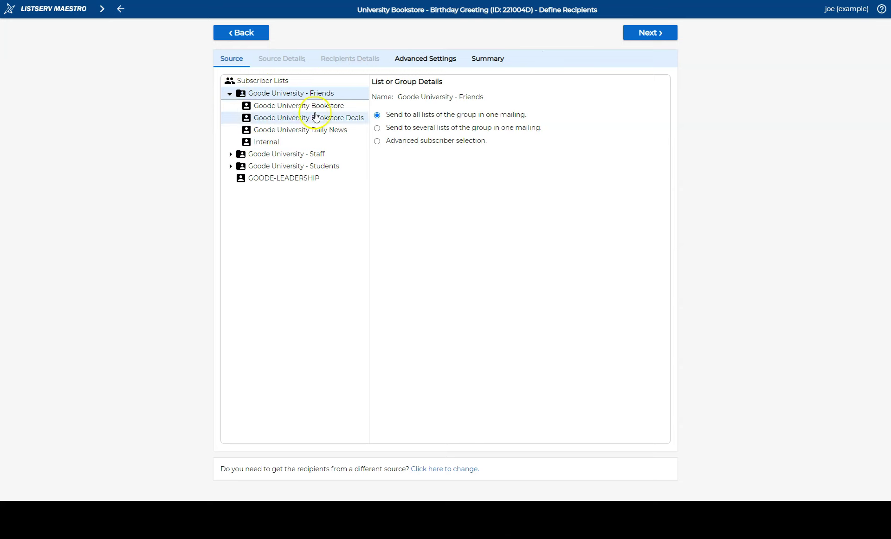
left_click(325, 117)
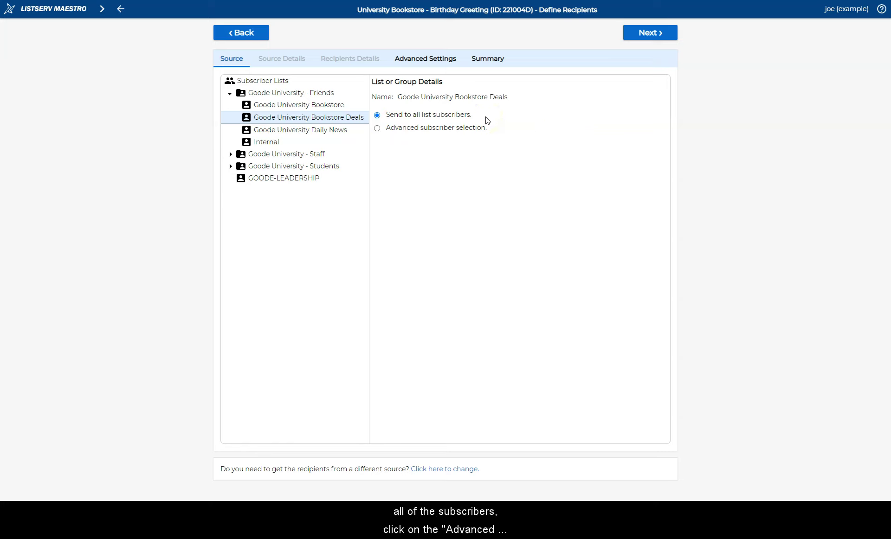
left_click(377, 128)
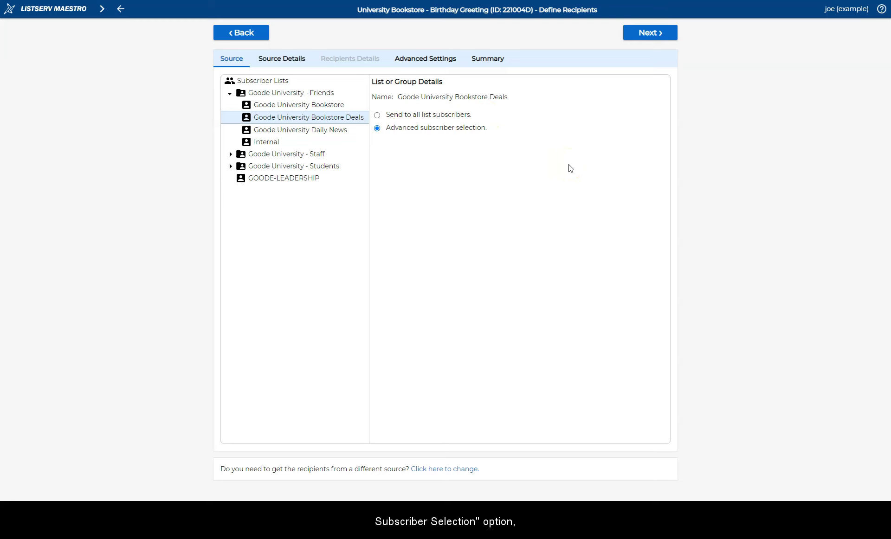
left_click(643, 36)
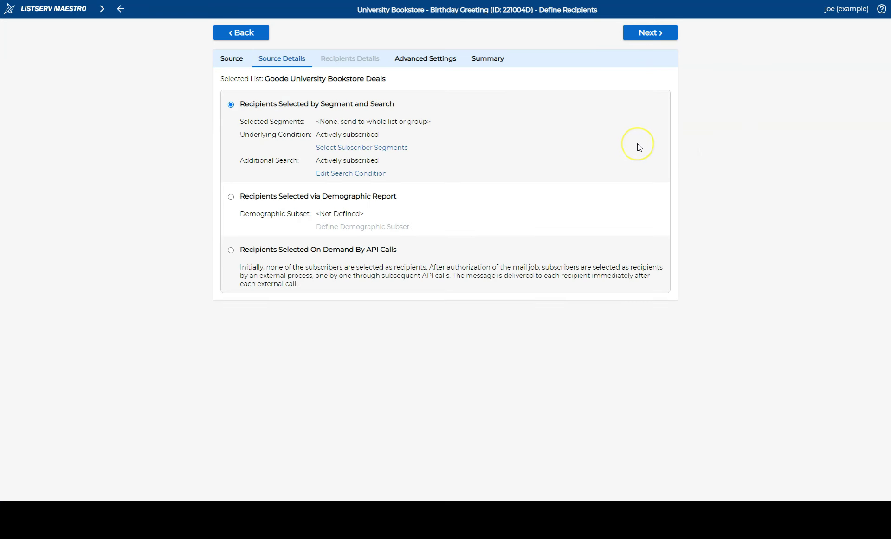
Step: Add a BIRTHDAY condition matching an anniversary relative to the day of delivery
left_click(356, 174)
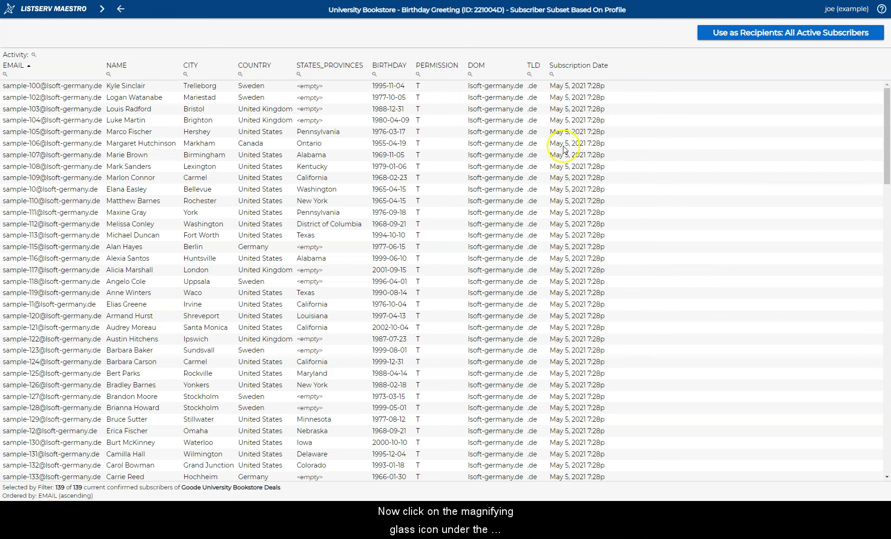
left_click(374, 75)
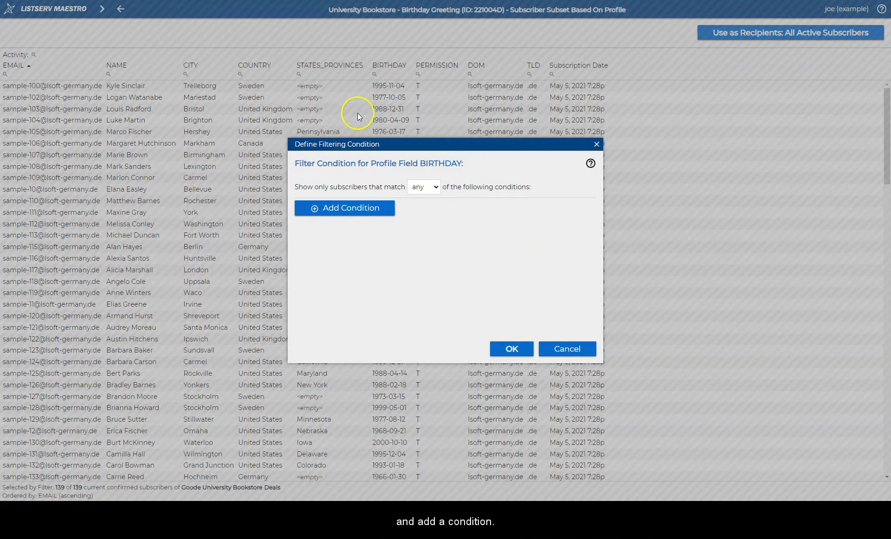
left_click(350, 207)
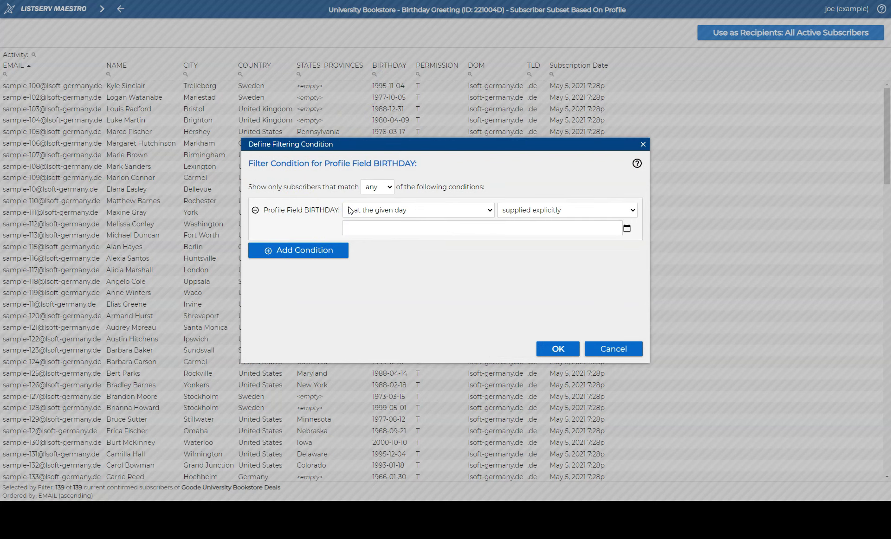
left_click(489, 210)
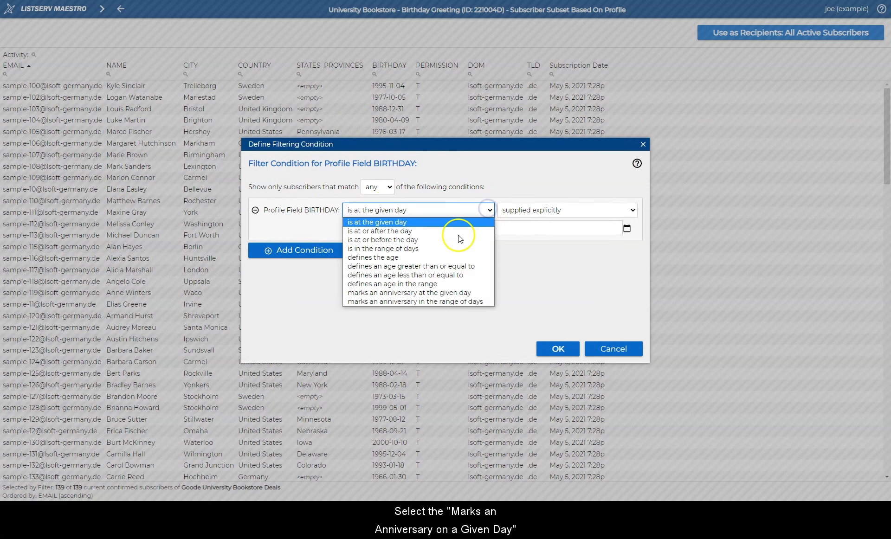
left_click(458, 293)
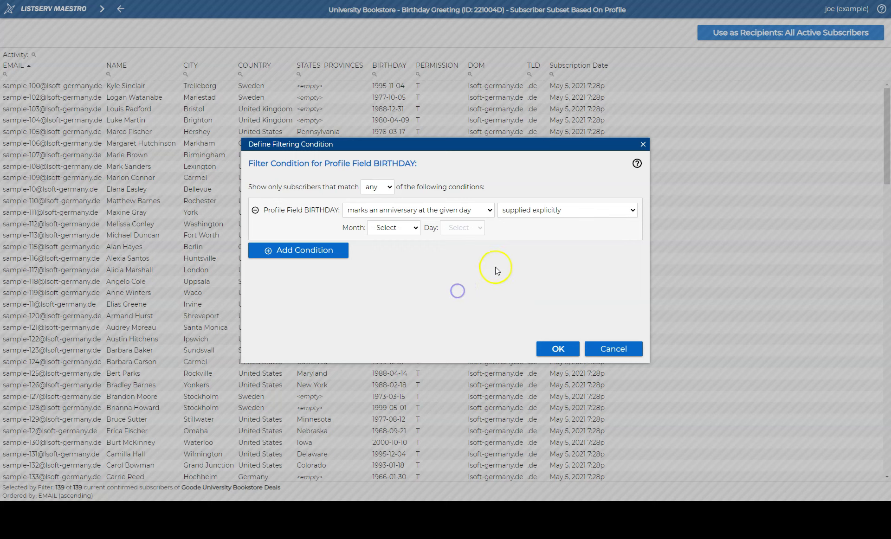
left_click(544, 209)
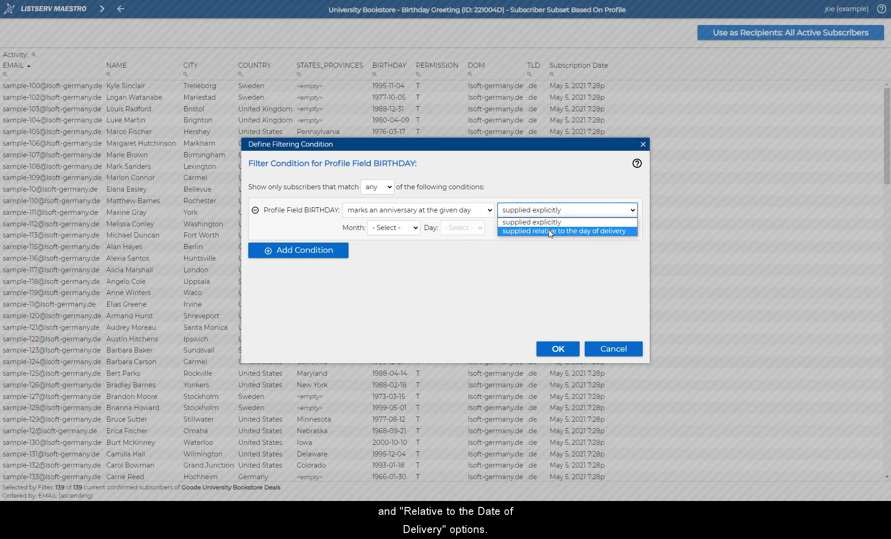
left_click(550, 231)
left_click(449, 284)
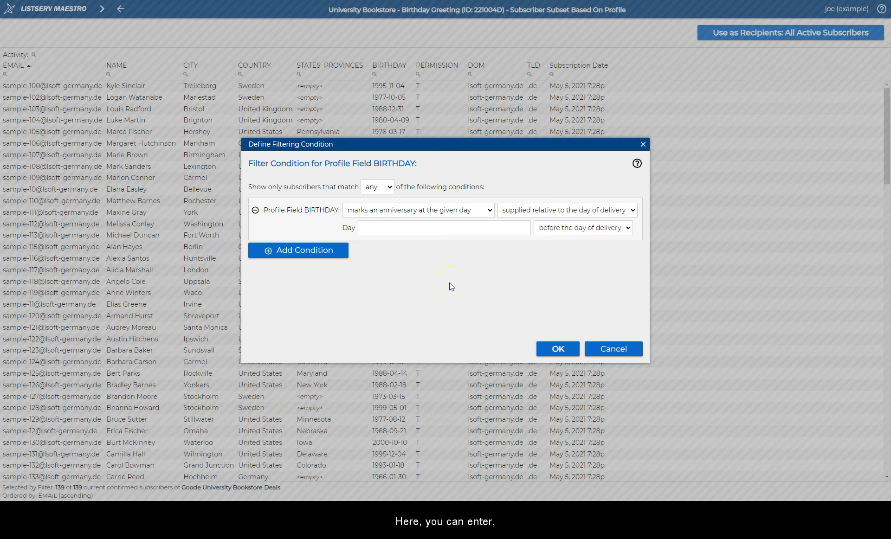
Step: Set the anniversary day offset to 0 days before delivery and confirm the filter
left_click(433, 228)
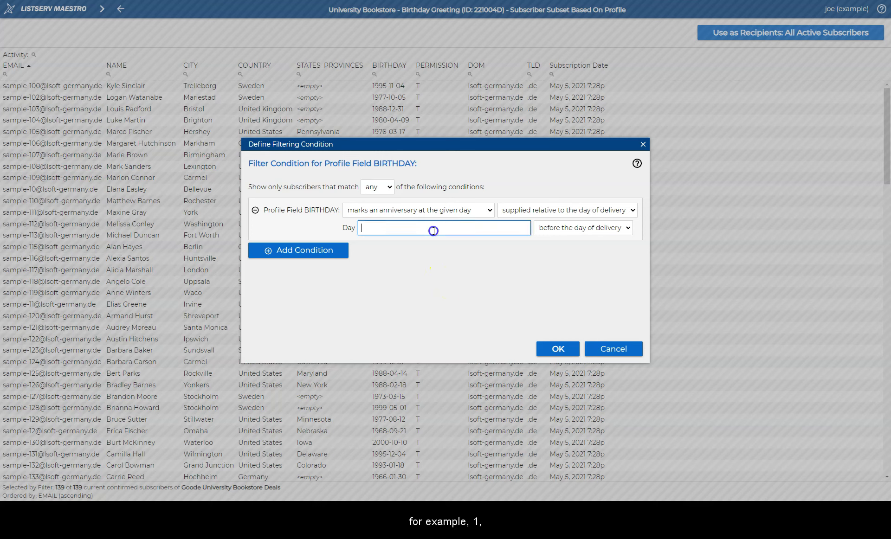
type("1")
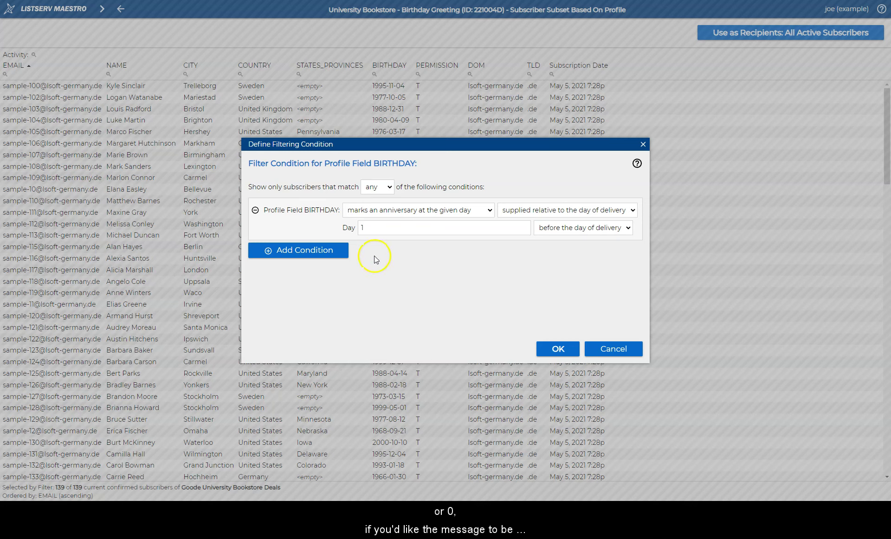
double_click(363, 227)
type("0")
left_click(441, 265)
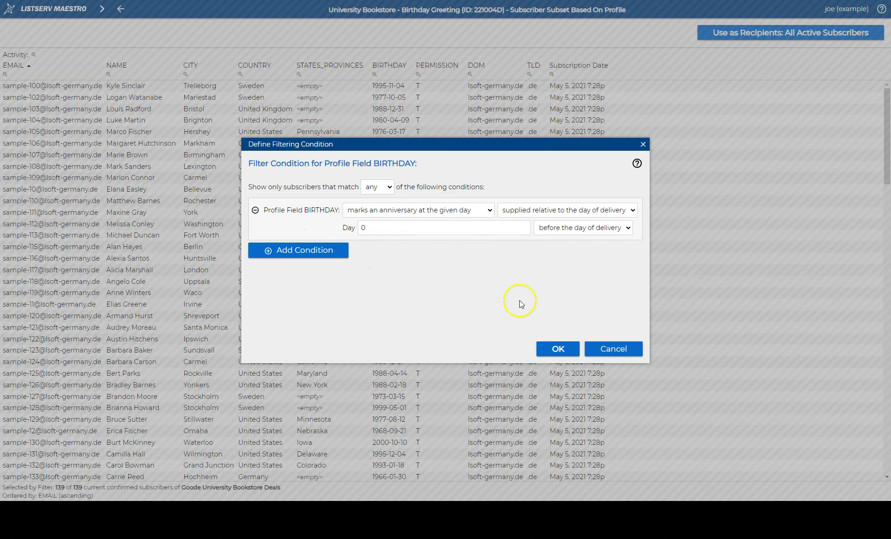
left_click(557, 349)
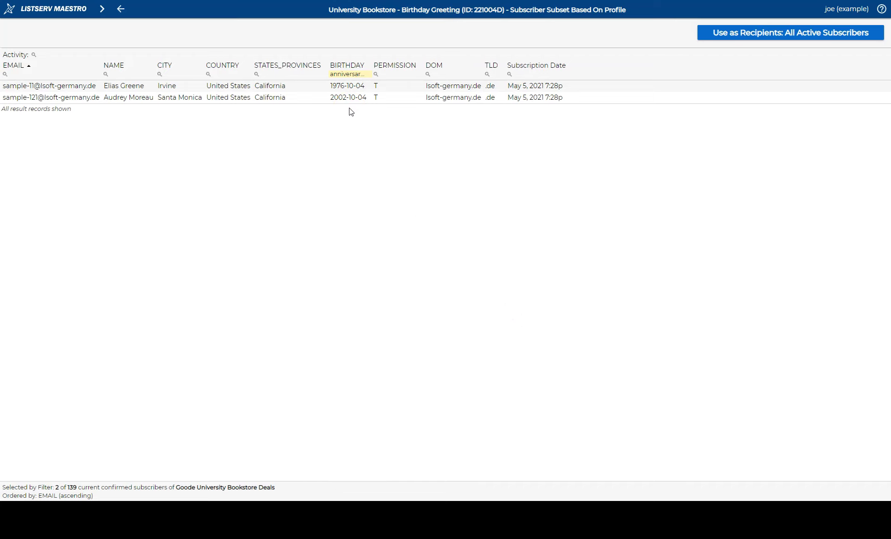
Step: Use the birthday-filtered subscribers as recipients, finish the recipient wizard, and save the email content
left_click(763, 38)
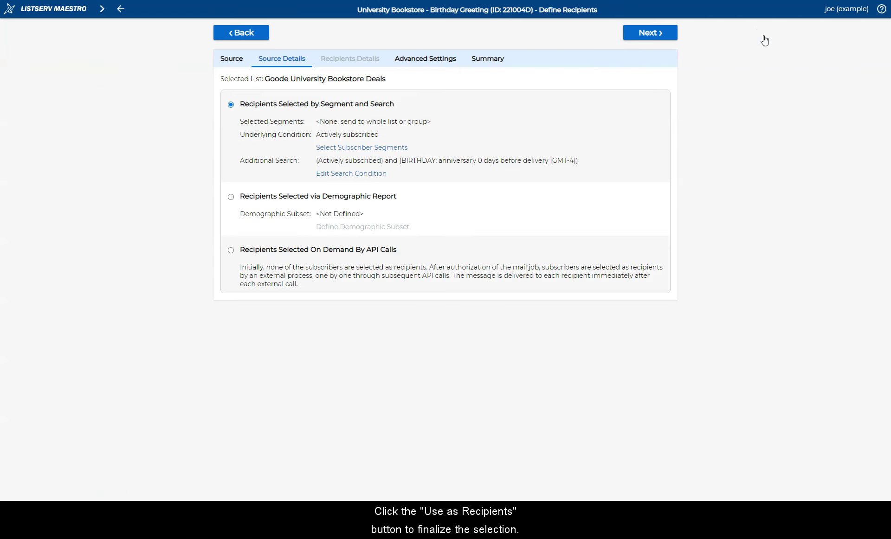
left_click(660, 32)
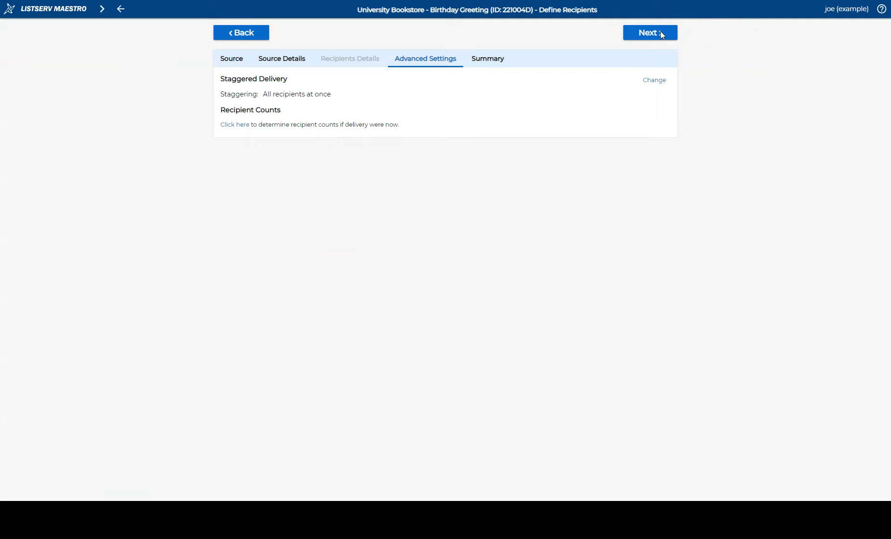
left_click(661, 32)
left_click(661, 34)
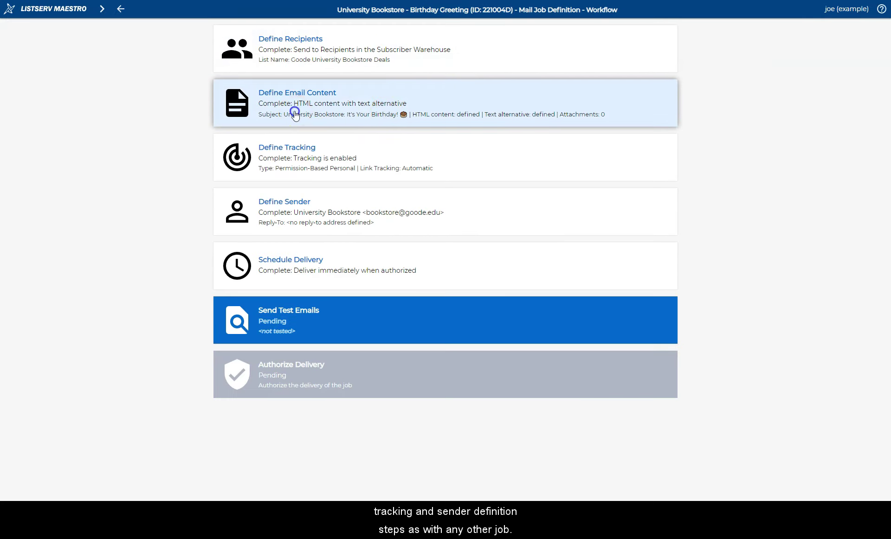
left_click(295, 113)
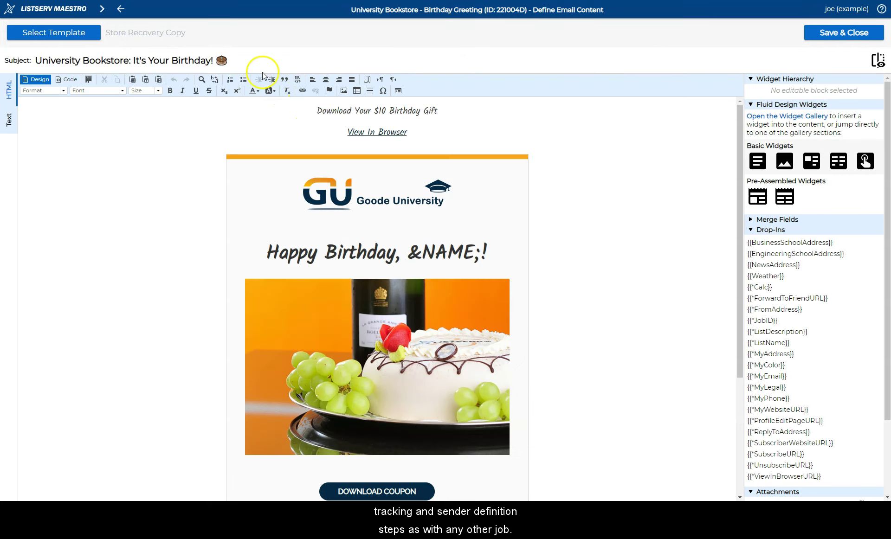
left_click(828, 34)
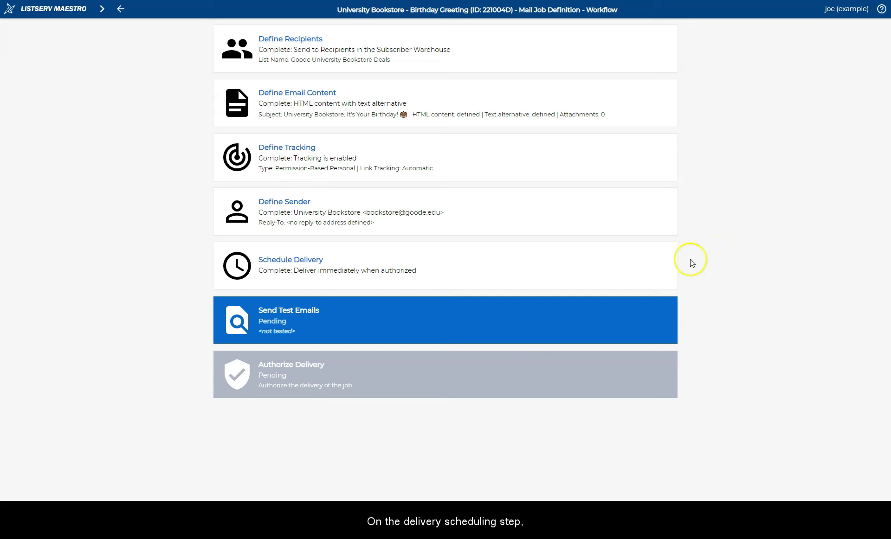
Step: Schedule delivery for 10/05/2022 at 09:00, auto-repeating every 1 day until stopped manually
left_click(476, 266)
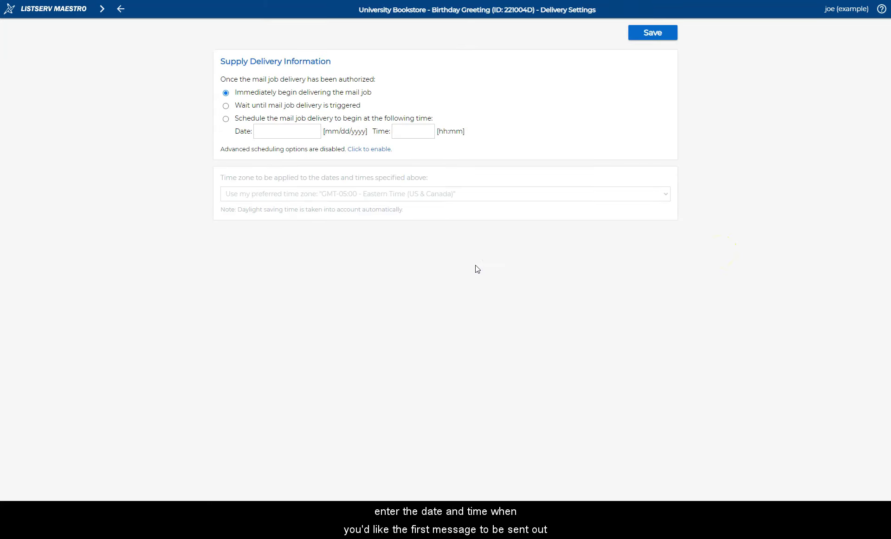
left_click(225, 121)
left_click(269, 133)
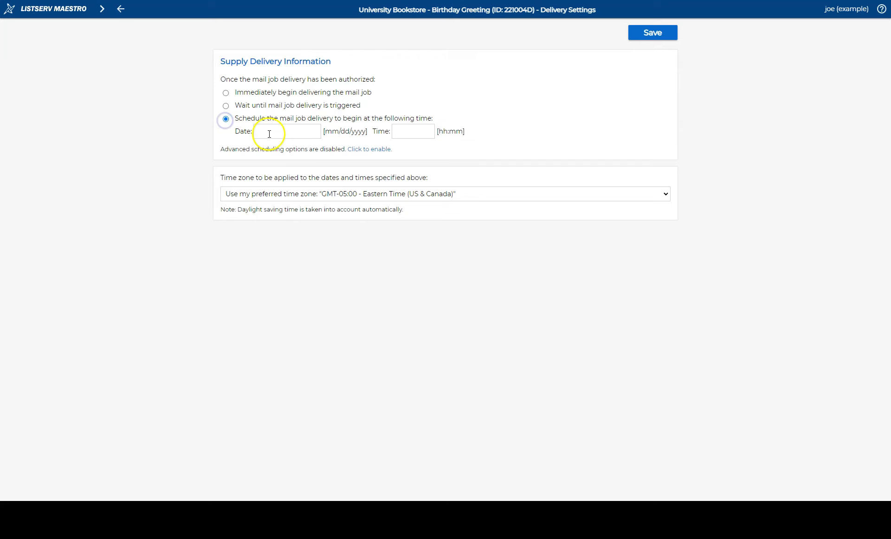
left_click(303, 194)
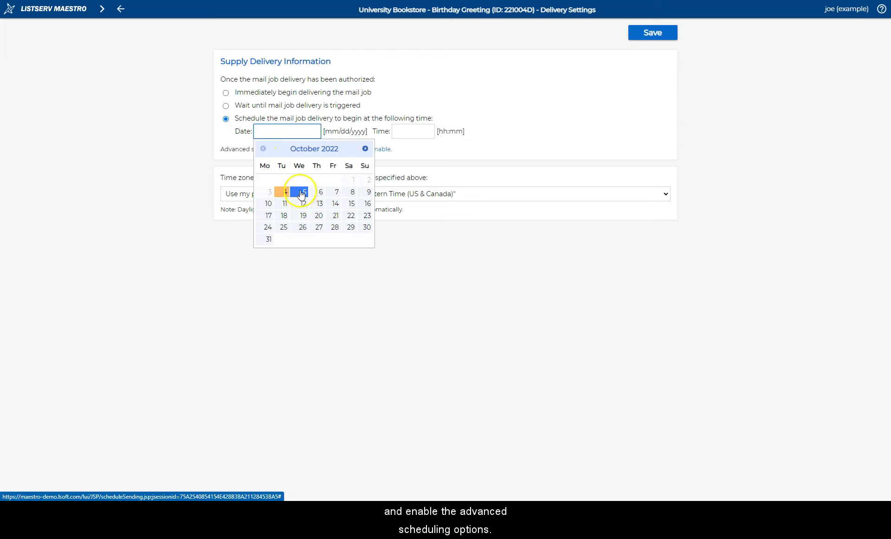
left_click(406, 131)
type("09")
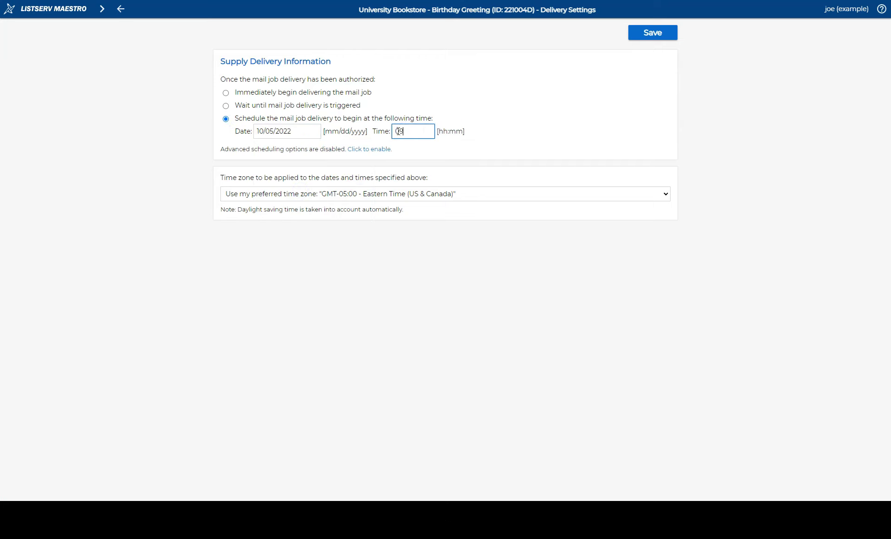
type(":00")
left_click(369, 149)
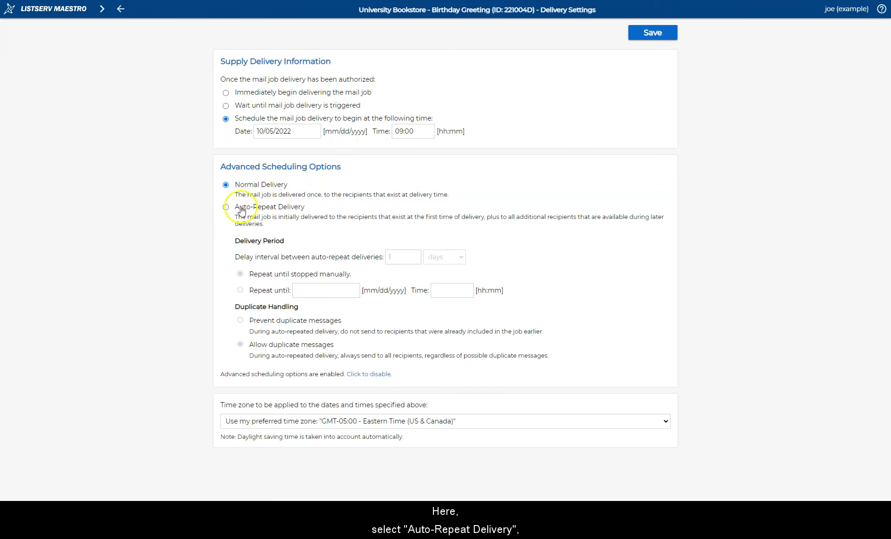
left_click(226, 208)
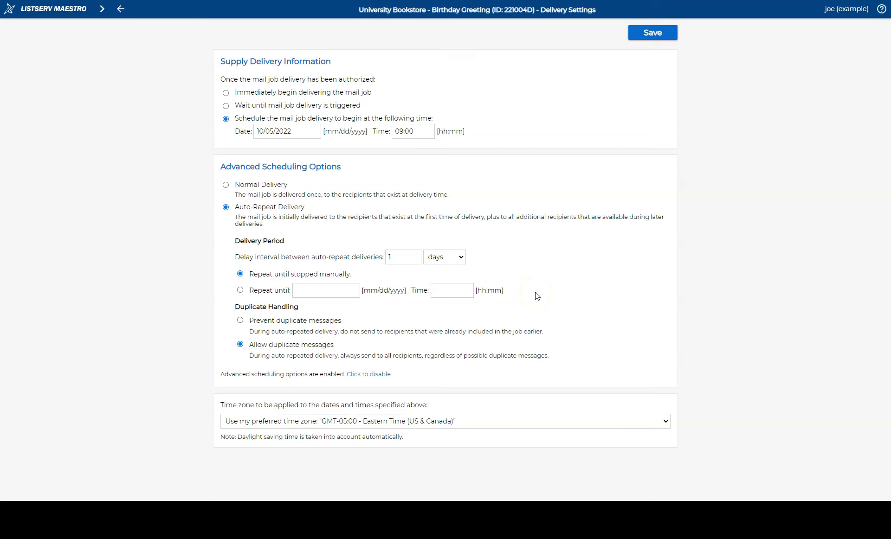
left_click(656, 33)
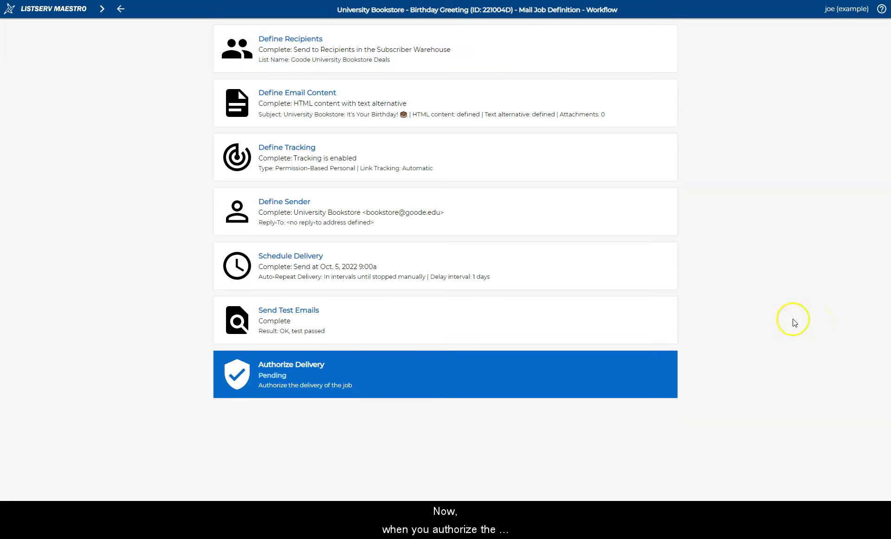
Step: Review the job summary and authorize delivery of job 221004D, confirming with OK
left_click(391, 375)
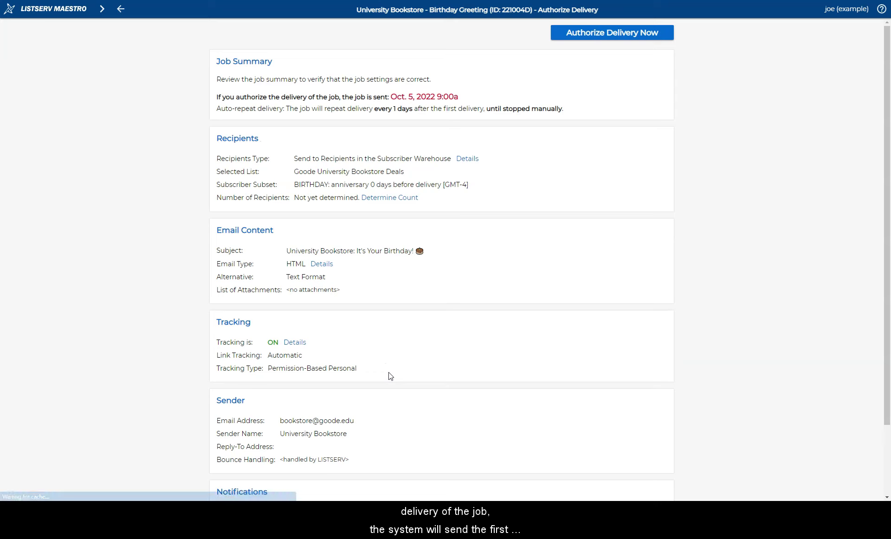
scroll(576, 185, "down", 1)
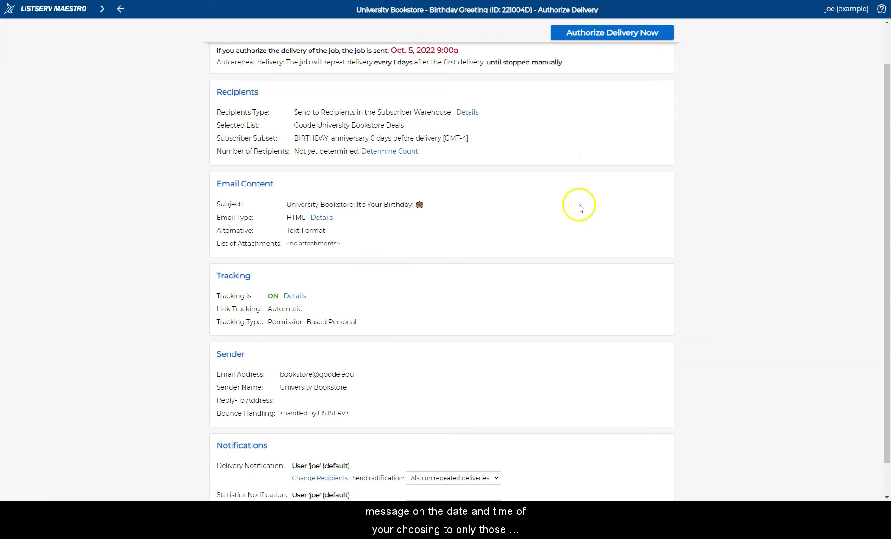
scroll(583, 222, "down", 1)
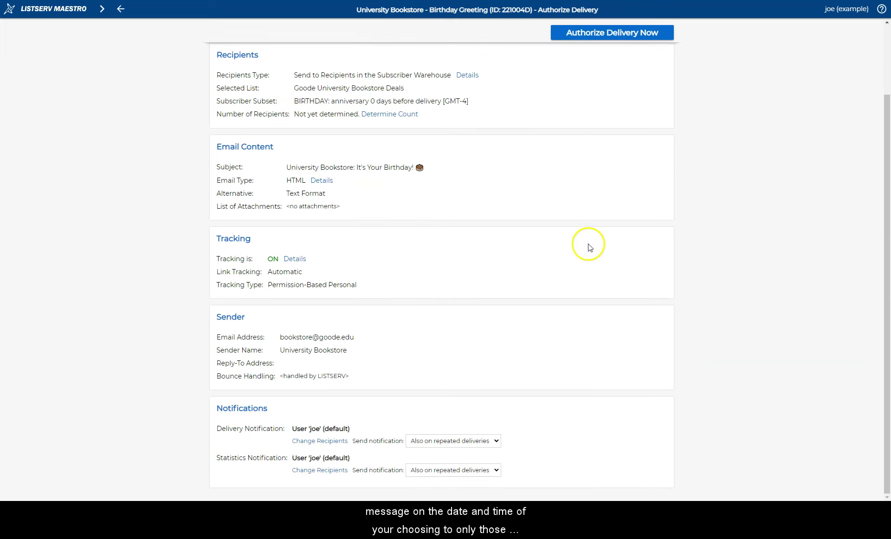
scroll(589, 246, "up", 2)
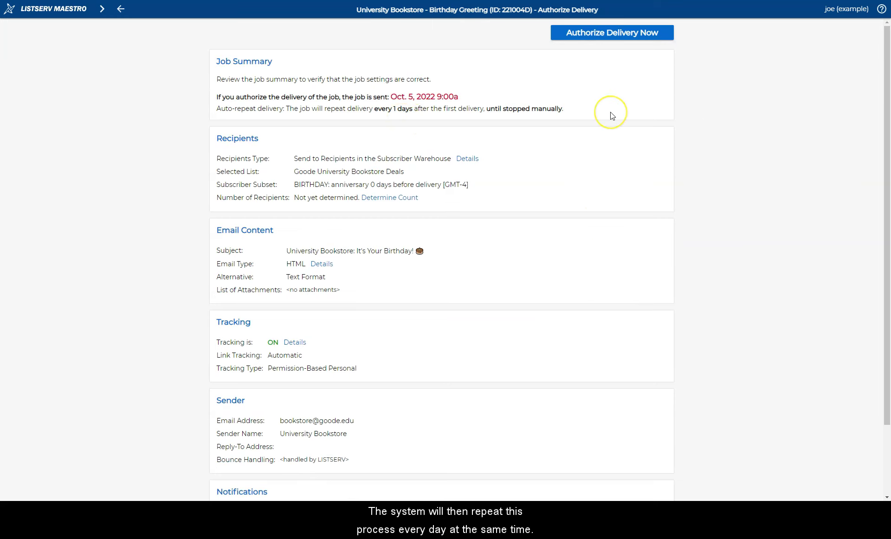
left_click(610, 35)
left_click(485, 39)
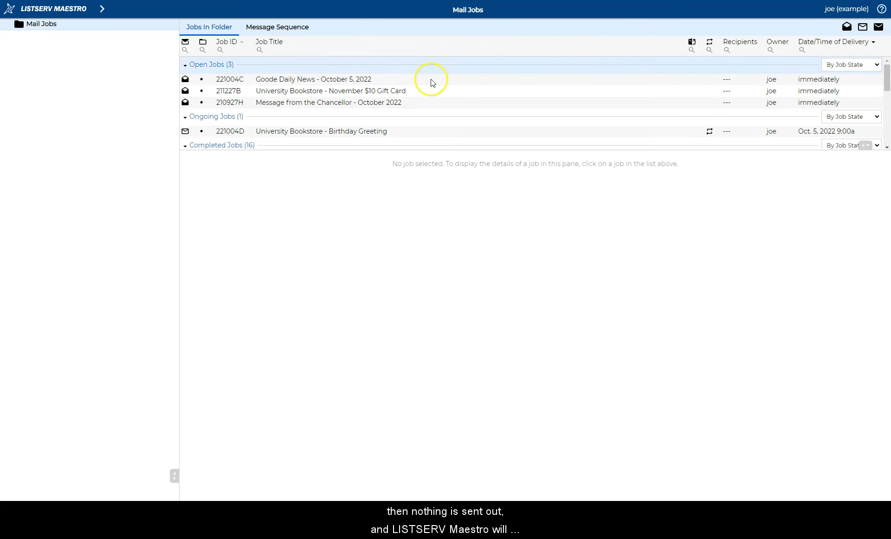
Step: View the Birthday Greeting job's Summary under Ongoing Jobs, showing Auto-Repeat Delivery Active
left_click(368, 132)
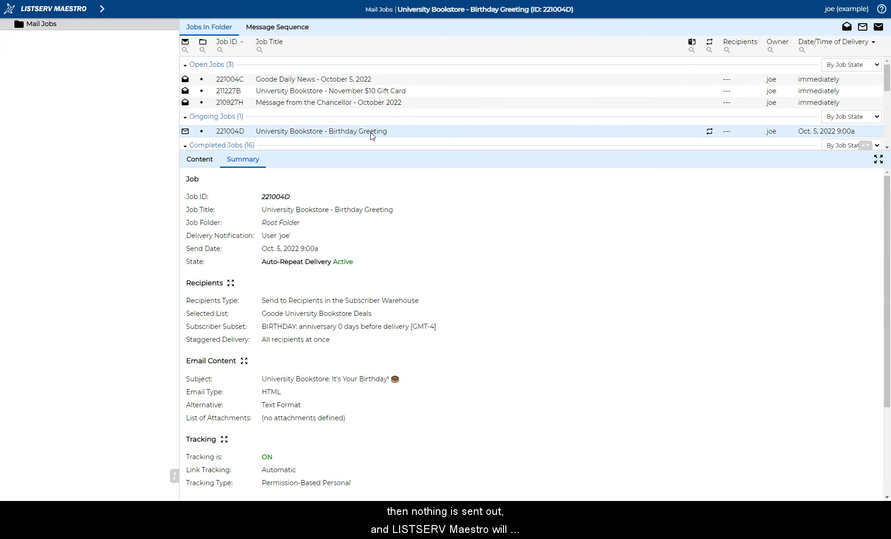
left_click(771, 132)
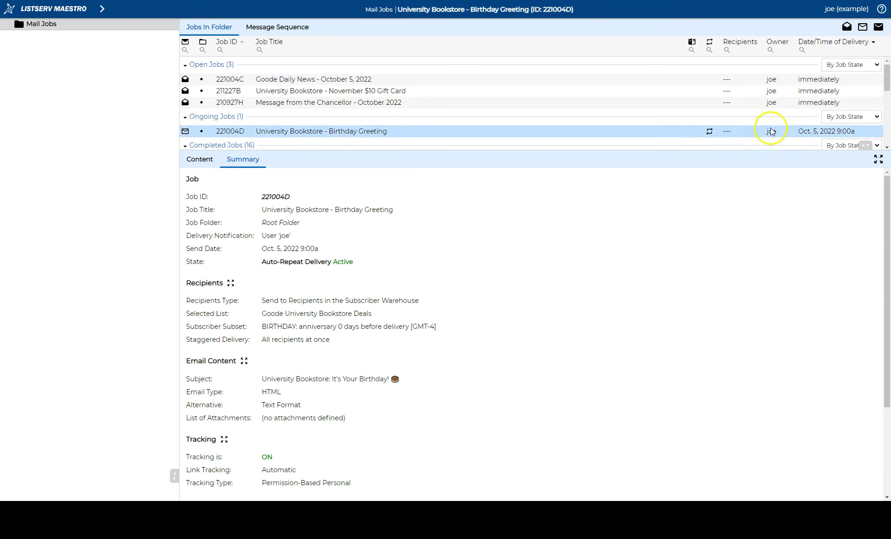